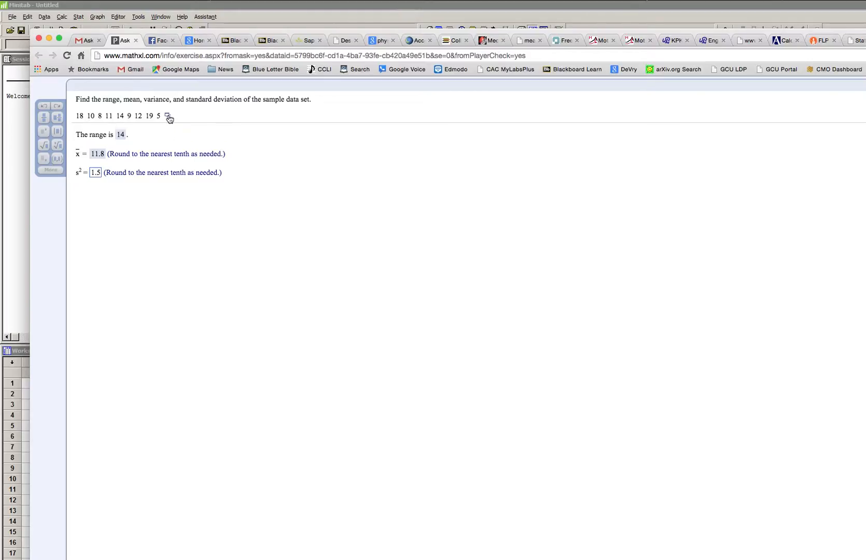
# Copy the sample data table from the exercise to the clipboard and paste it into StatCrunch's var1 column, starting at row 1
pyautogui.click(168, 118)
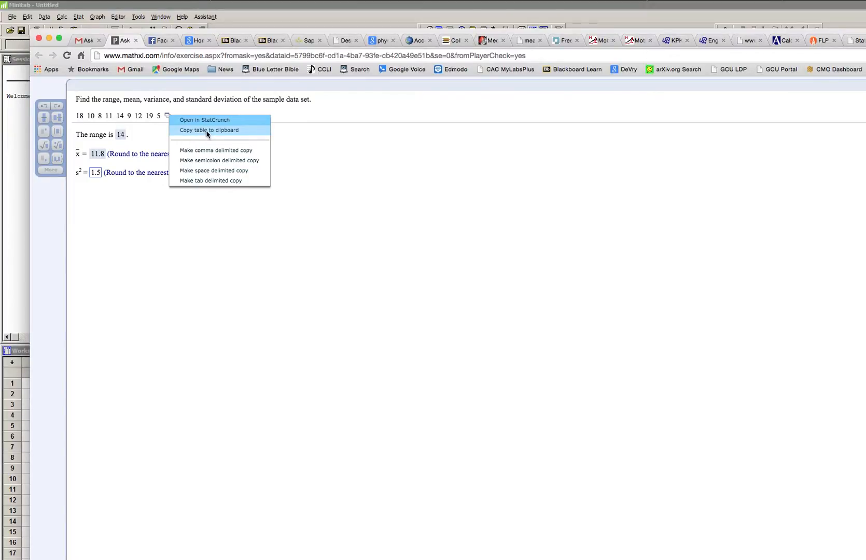
pyautogui.click(209, 129)
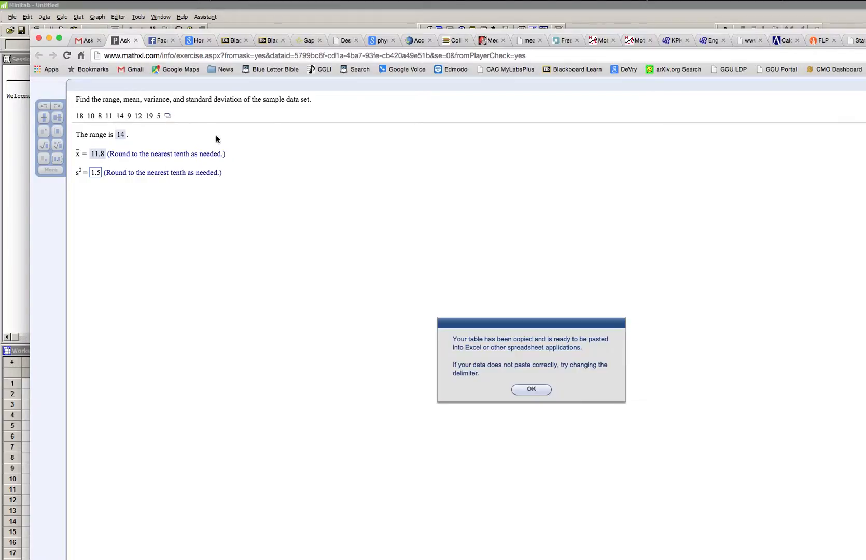
pyautogui.click(531, 390)
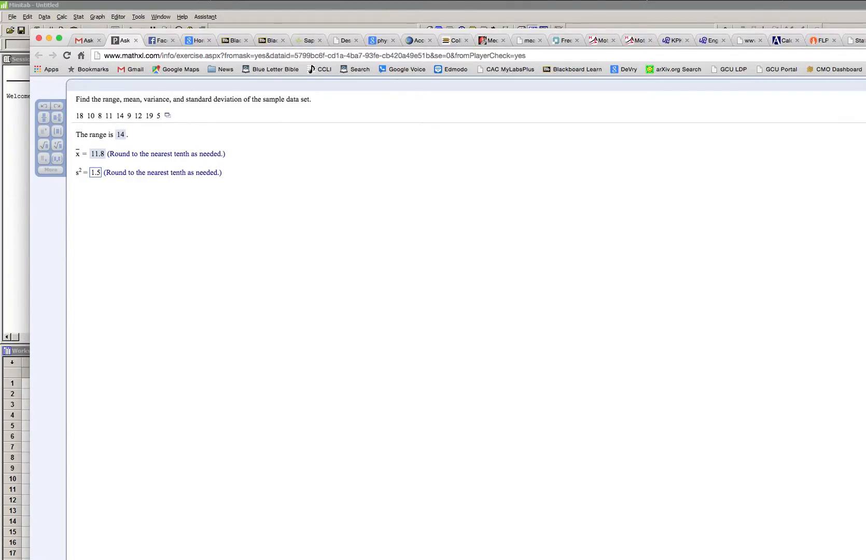
pyautogui.click(856, 41)
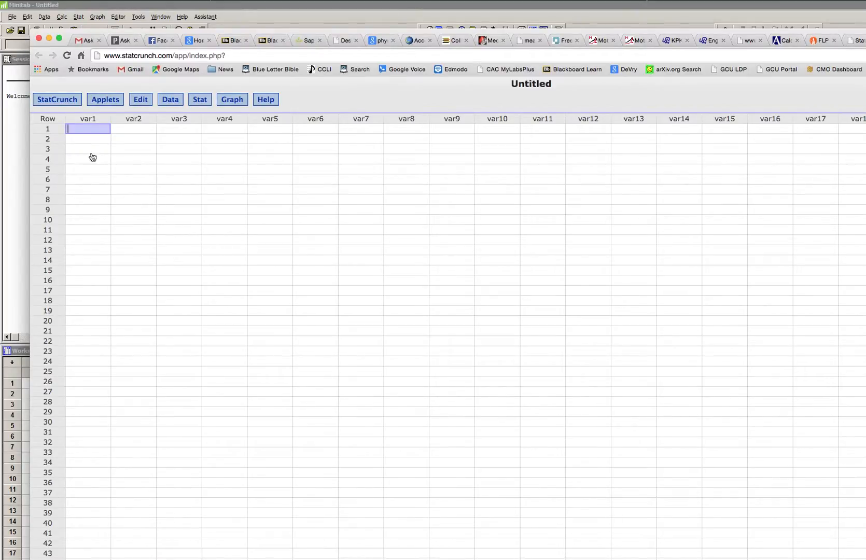
pyautogui.click(89, 133)
pyautogui.press('super+v')
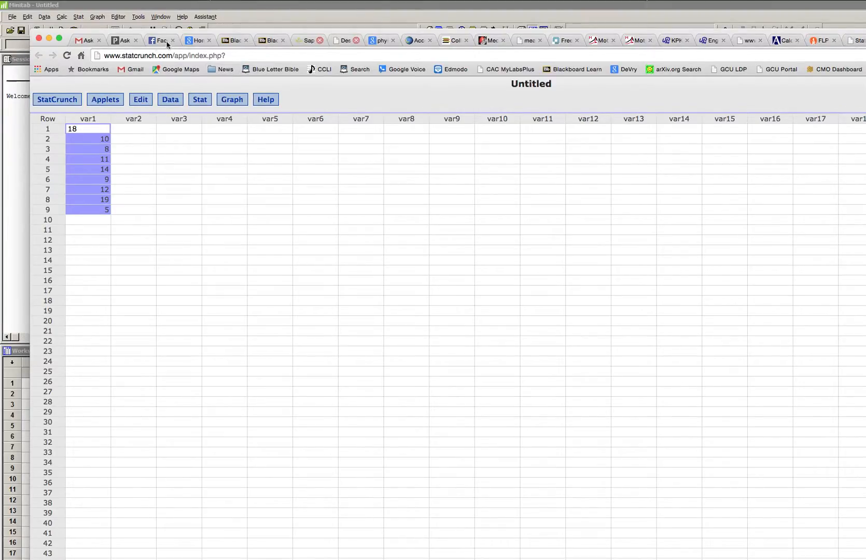
# Recheck the exercise question, and set up column Summary Stats in StatCrunch for var1
pyautogui.click(123, 41)
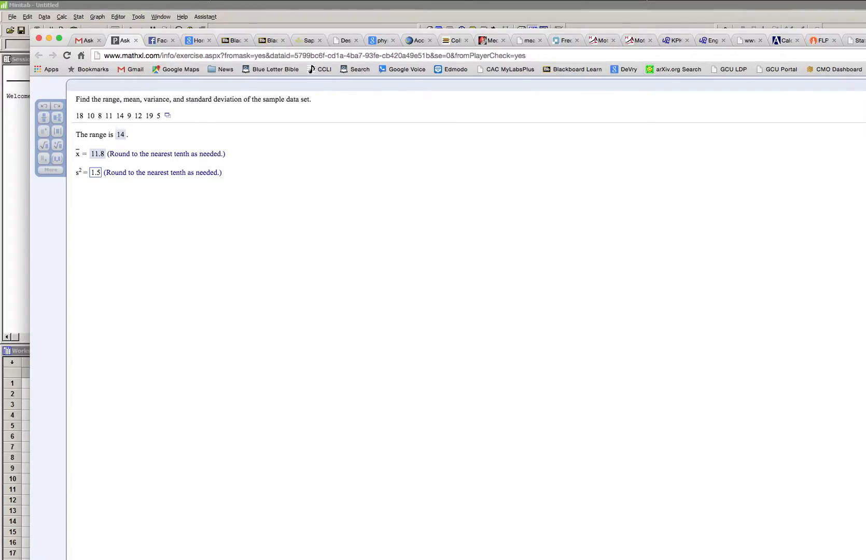
pyautogui.click(859, 40)
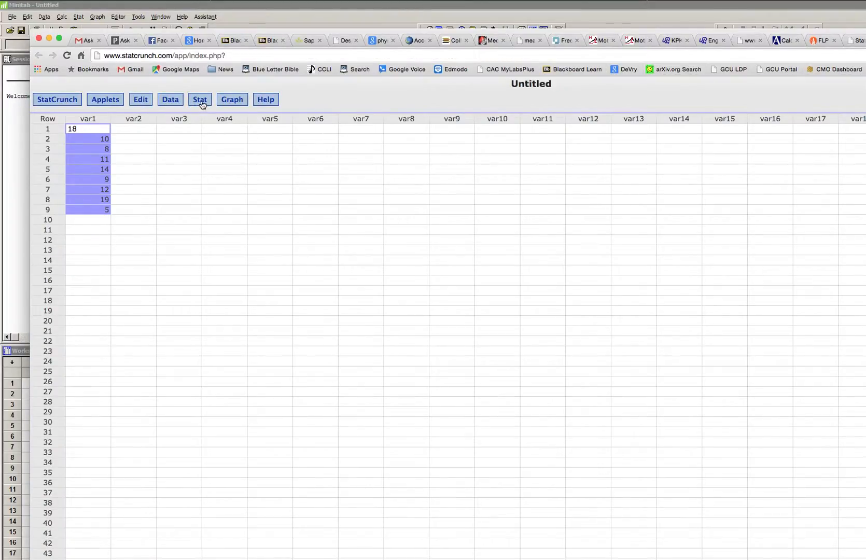
pyautogui.click(202, 105)
pyautogui.moveTo(219, 124)
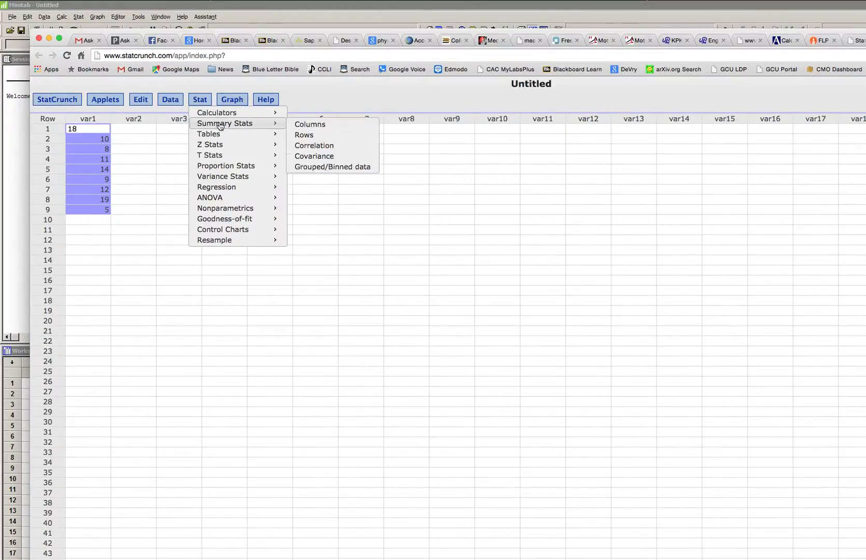
pyautogui.click(312, 125)
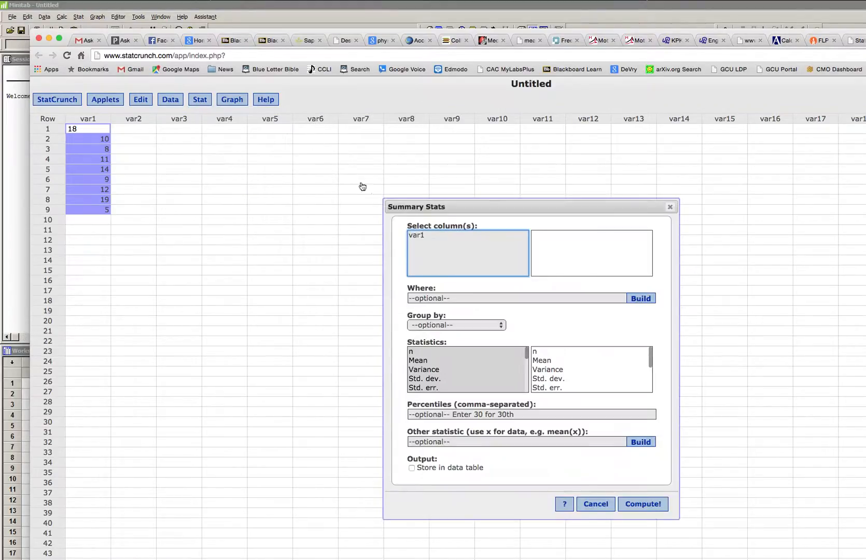
pyautogui.click(426, 234)
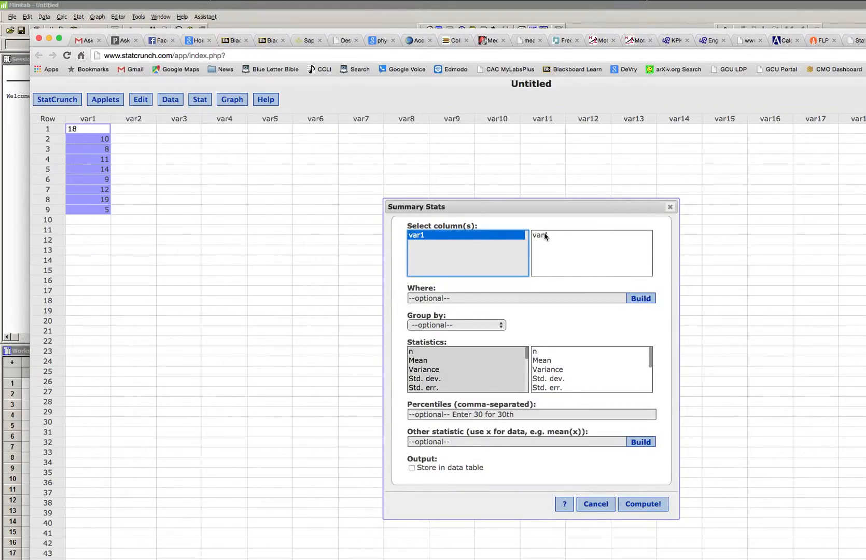
pyautogui.click(426, 362)
pyautogui.click(428, 370)
pyautogui.click(431, 379)
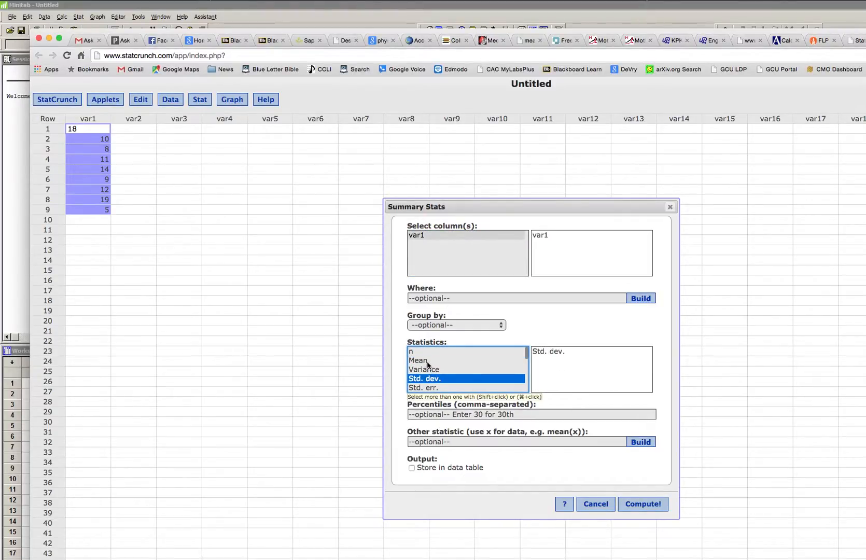
# Select Mean, Variance, Std. dev., Range, Median, Q1 and Q3 together as the summary statistics for var1
pyautogui.click(426, 361)
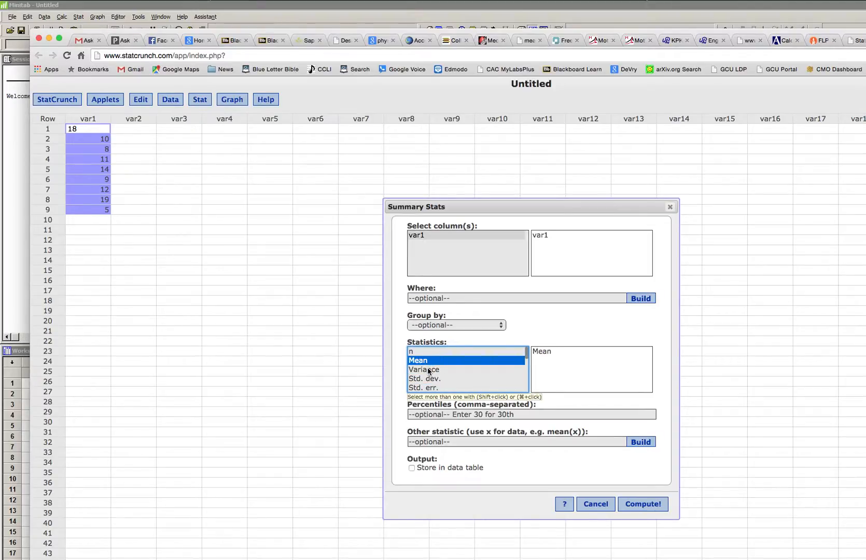
pyautogui.keyDown('shift'); pyautogui.click(428, 370); pyautogui.keyUp('shift')
pyautogui.keyDown('shift'); pyautogui.click(430, 379); pyautogui.keyUp('shift')
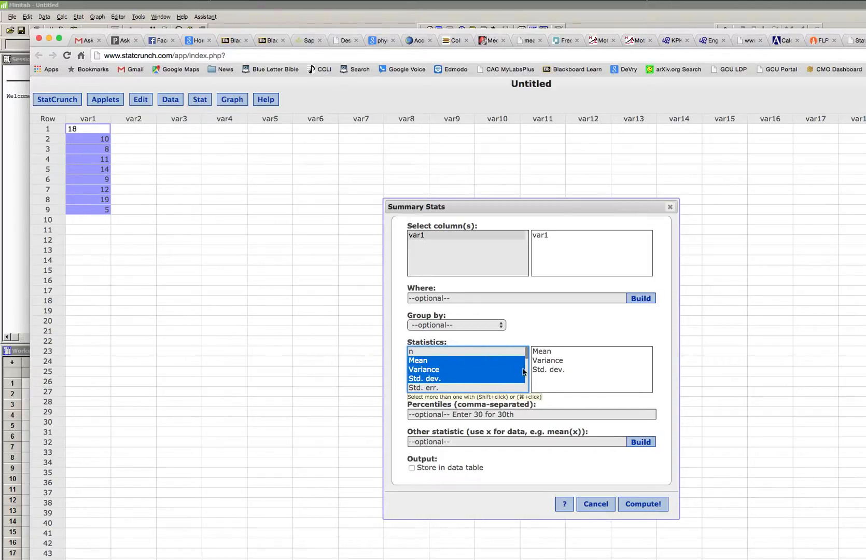
pyautogui.moveTo(527, 357); pyautogui.dragTo(527, 367)
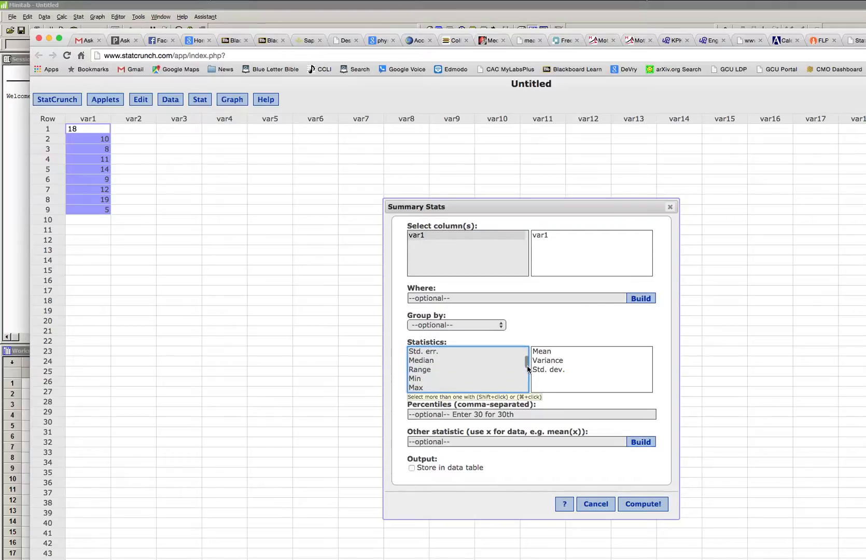
pyautogui.keyDown('super'); pyautogui.click(429, 370); pyautogui.keyUp('super')
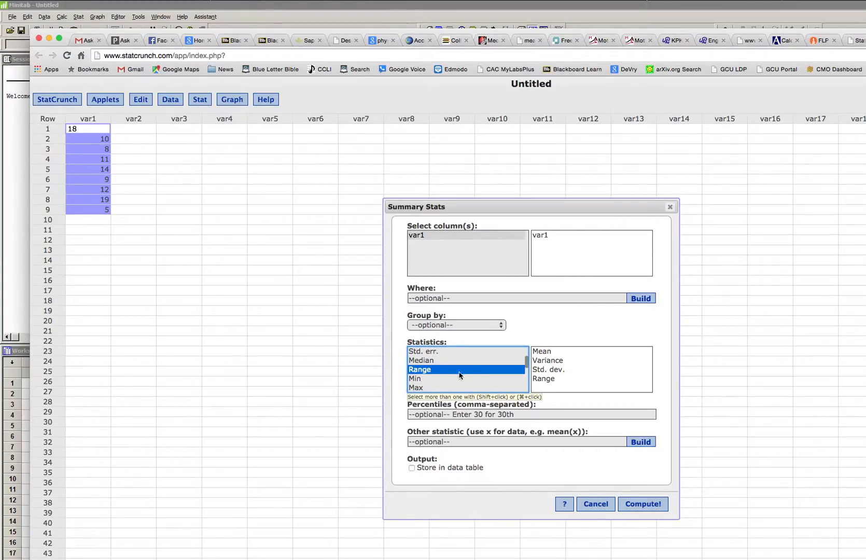
pyautogui.keyDown('super'); pyautogui.click(436, 360); pyautogui.keyUp('super')
pyautogui.moveTo(526, 365)
pyautogui.mouseDown()
pyautogui.moveTo(525, 357)
pyautogui.moveTo(525, 377)
pyautogui.mouseUp()
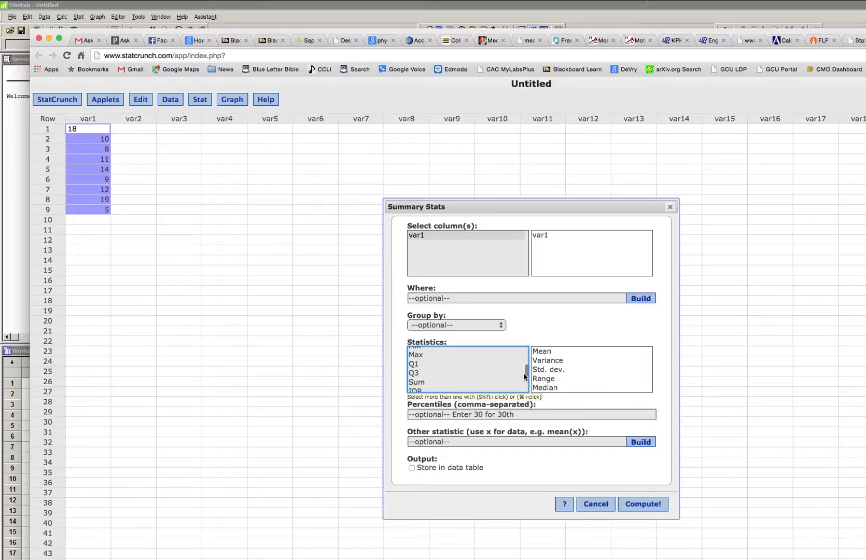
pyautogui.click(416, 367)
pyautogui.keyDown('shift'); pyautogui.click(424, 377); pyautogui.keyUp('shift')
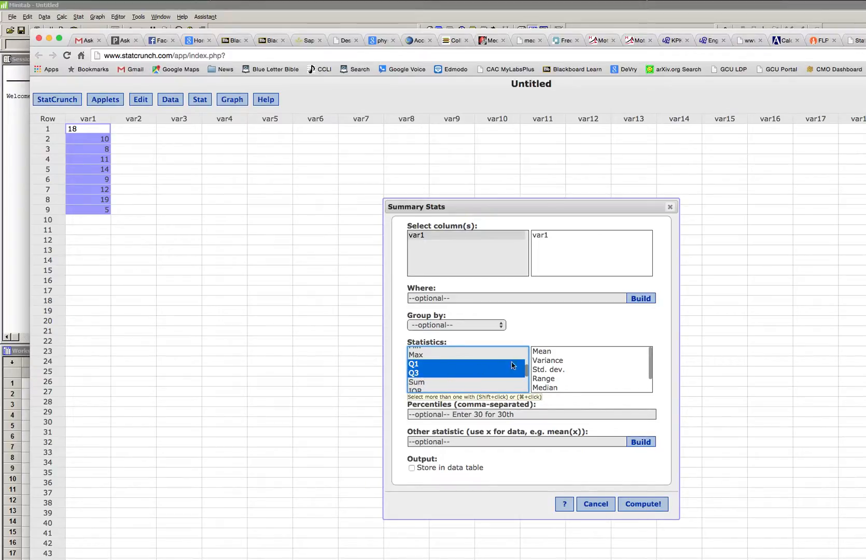
# Compute the summary statistics, and place the results window beside the var1 data at a larger size
pyautogui.moveTo(527, 374); pyautogui.dragTo(527, 389)
pyautogui.click(633, 503)
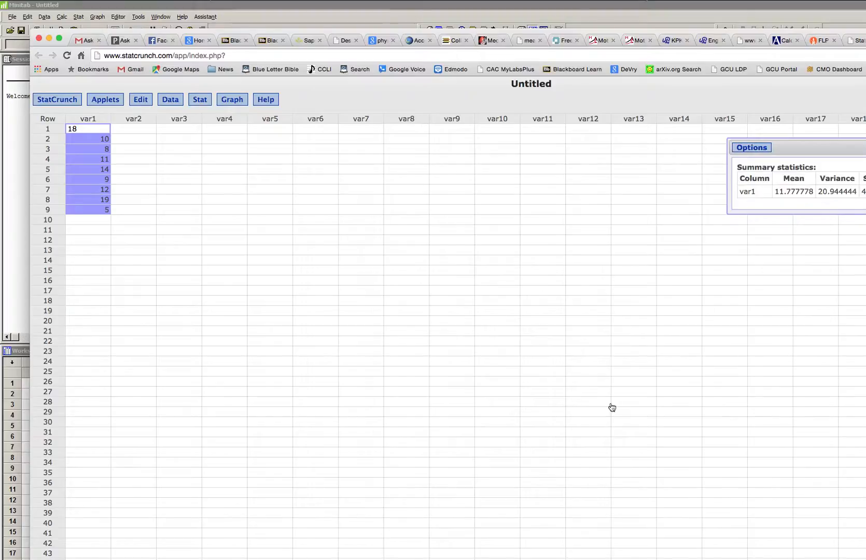
pyautogui.moveTo(798, 147); pyautogui.dragTo(194, 162)
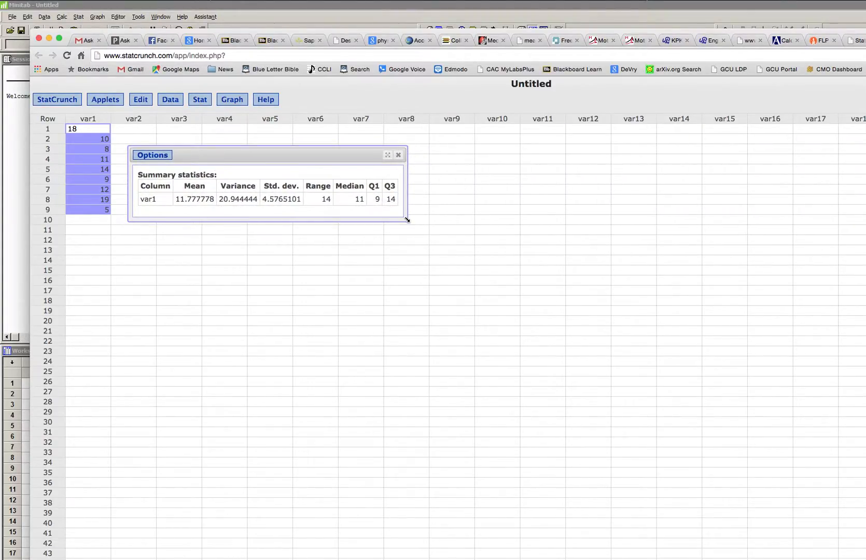
pyautogui.moveTo(406, 222); pyautogui.dragTo(443, 252)
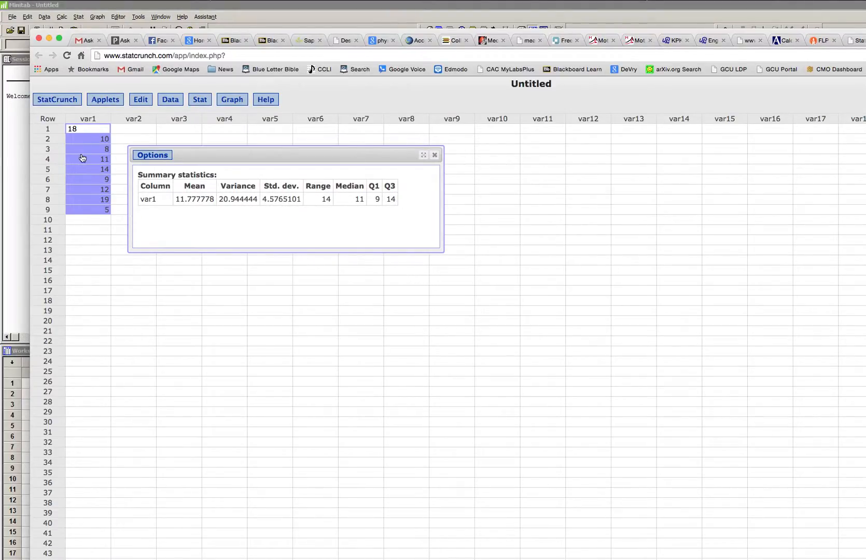
# Switch to Minitab, try pasting the table copied from the exercise into column C1, and undo the paste
pyautogui.press('super+Tab')
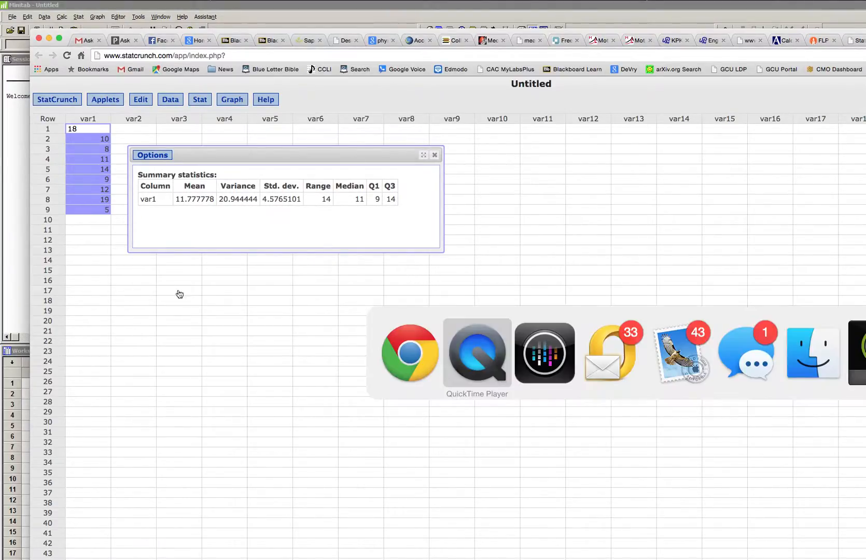
pyautogui.click(546, 363)
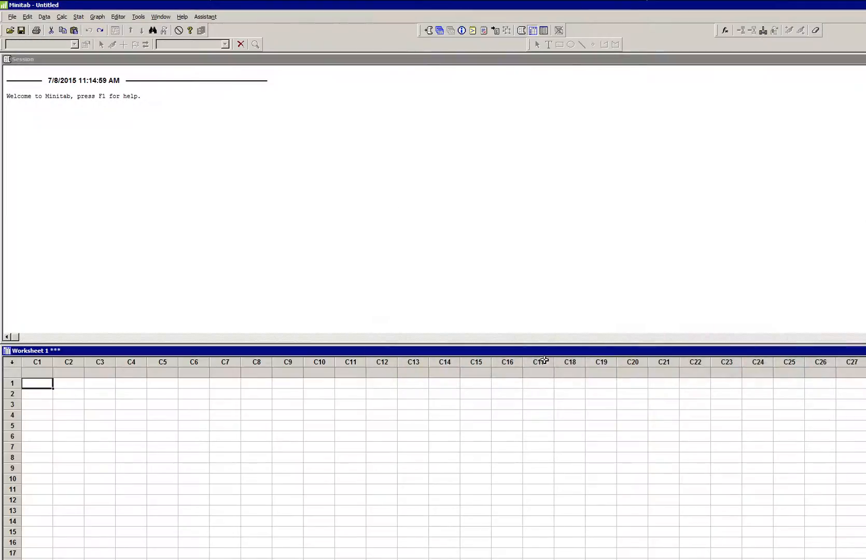
pyautogui.hotkey('ctrl', 'v')
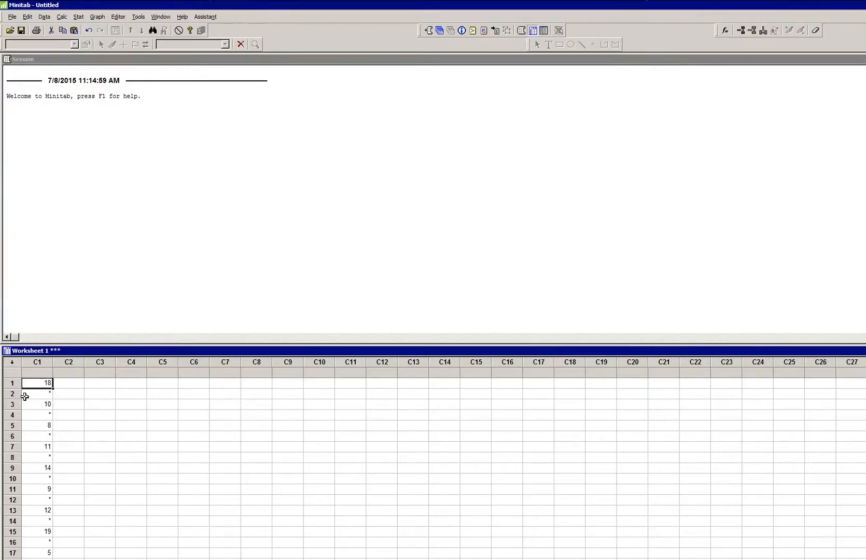
pyautogui.hotkey('ctrl', 'z')
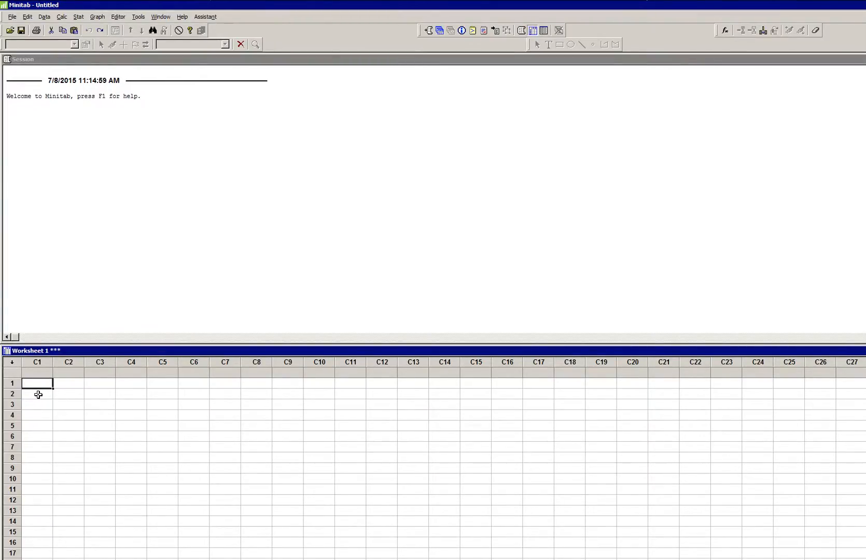
# Copy var1 rows 1 to 9 from StatCrunch and paste them into column C1 of the Minitab worksheet
pyautogui.press('super+Tab')
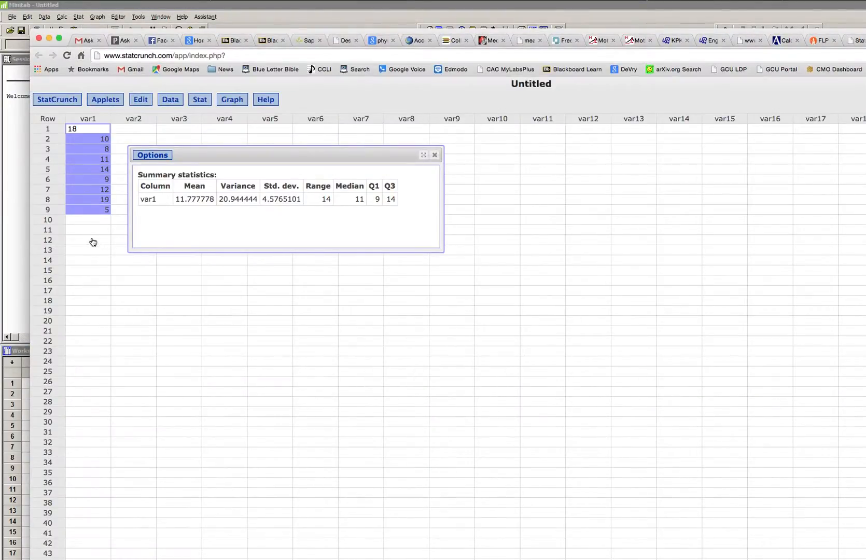
pyautogui.click(90, 240)
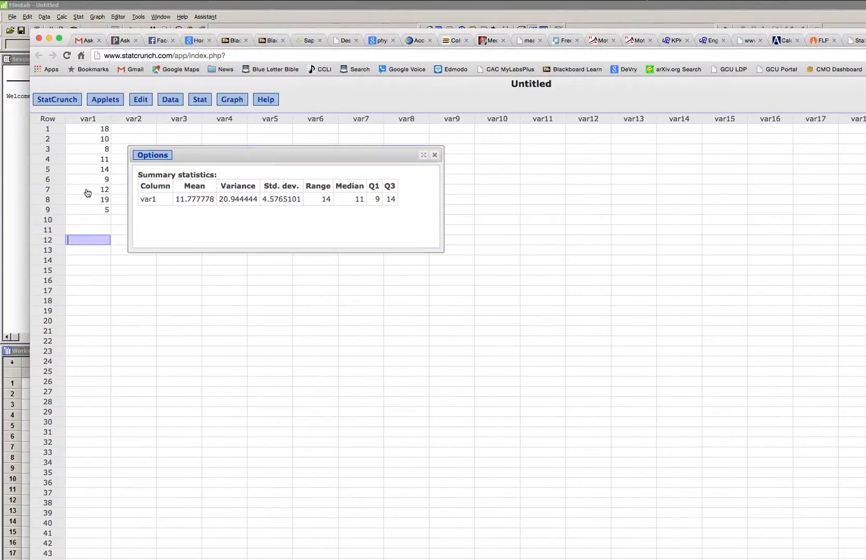
pyautogui.click(89, 129)
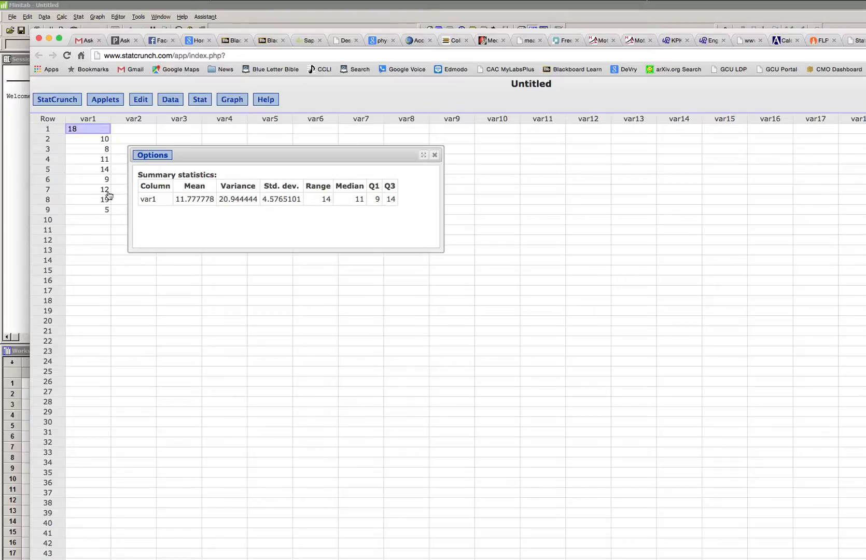
pyautogui.keyDown('shift'); pyautogui.click(103, 208); pyautogui.keyUp('shift')
pyautogui.hotkey('ctrl', 'c')
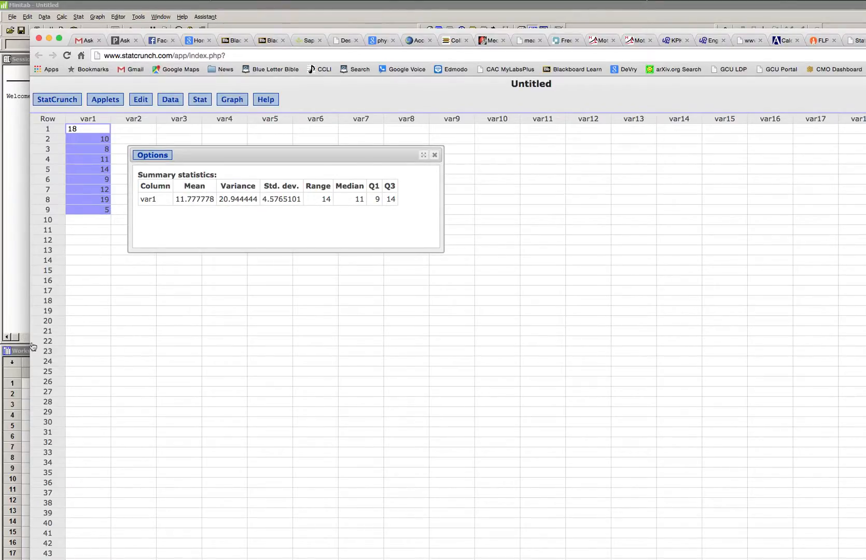
pyautogui.press('super+Tab')
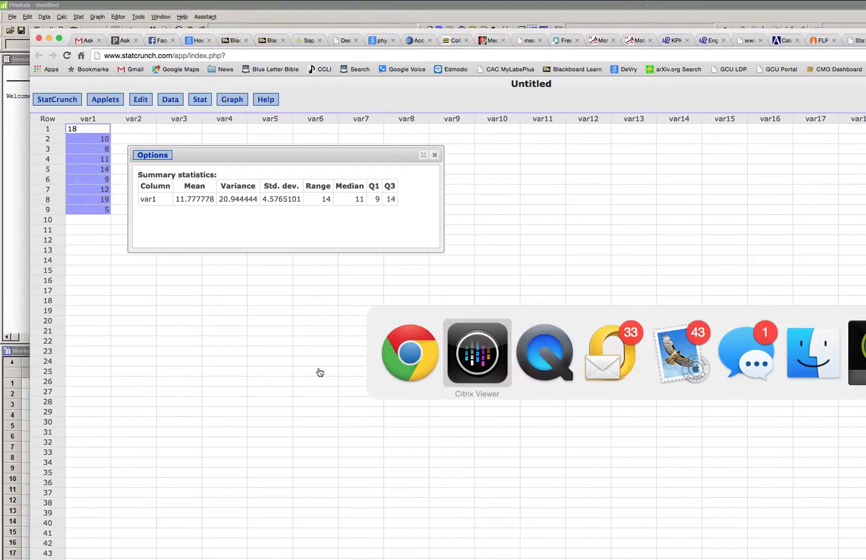
pyautogui.click(470, 361)
pyautogui.hotkey('ctrl', 'v')
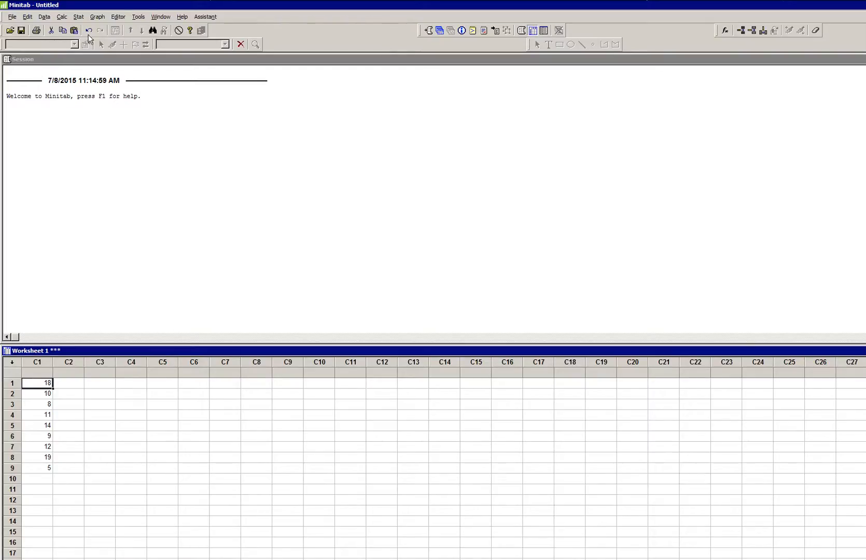
# Start Display Descriptive Statistics and add C1 as the variable
pyautogui.click(79, 17)
pyautogui.moveTo(98, 17)
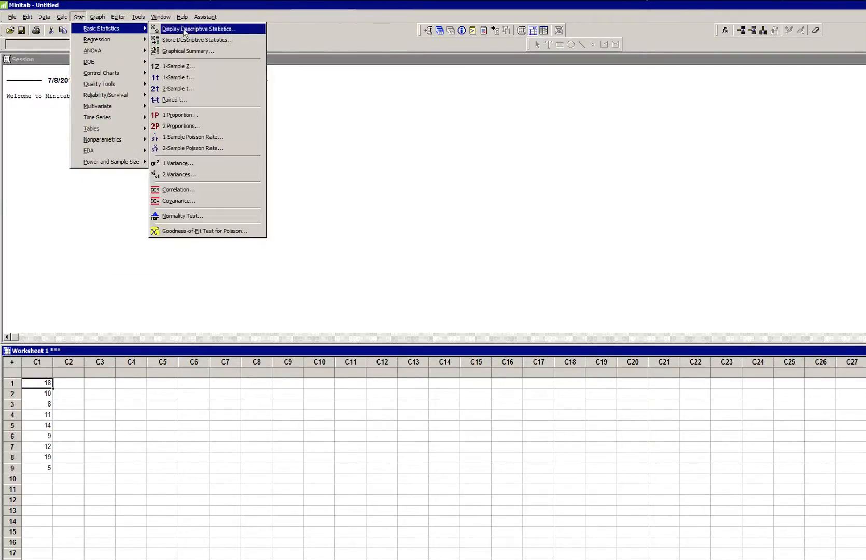
pyautogui.click(178, 29)
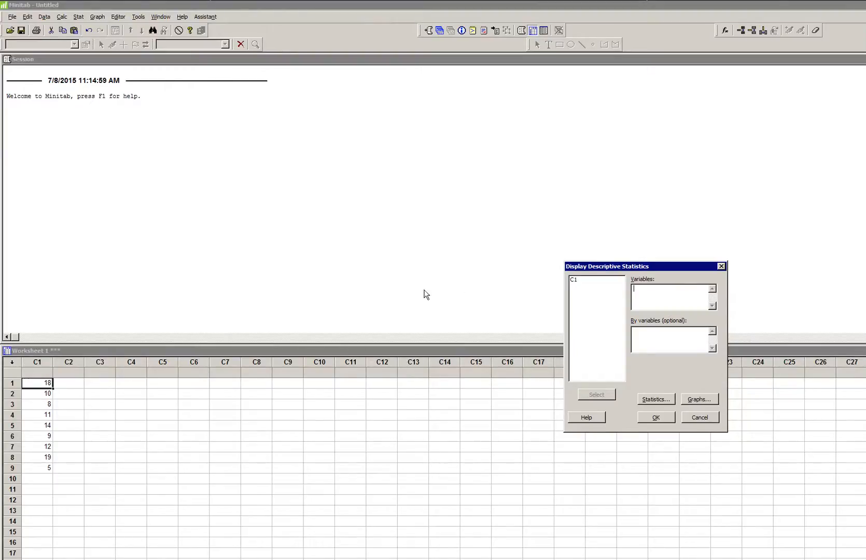
pyautogui.click(574, 280)
pyautogui.doubleClick(574, 281)
# Include Variance in the displayed statistics and exclude SE of mean, Minimum, Maximum, N nonmissing and N missing
pyautogui.click(657, 399)
pyautogui.click(549, 304)
pyautogui.click(550, 322)
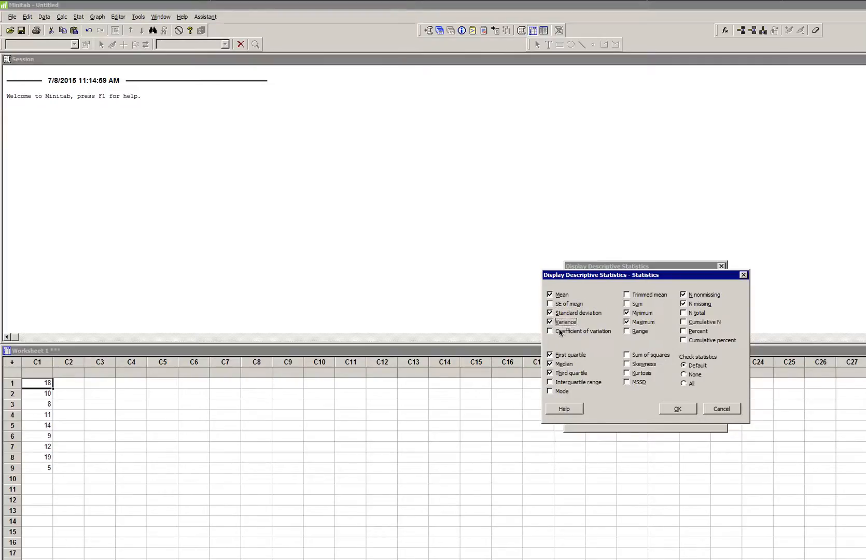
pyautogui.click(627, 312)
pyautogui.click(627, 322)
pyautogui.click(685, 296)
pyautogui.click(684, 305)
pyautogui.click(677, 410)
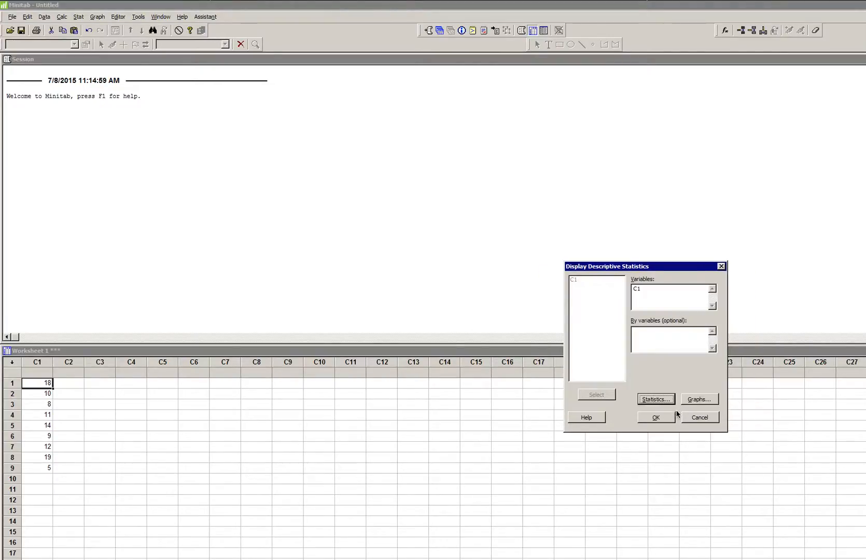
# Include the histogram, histogram with normal curve, individual value plot and boxplot of the data, and generate the descriptive statistics for C1
pyautogui.click(707, 401)
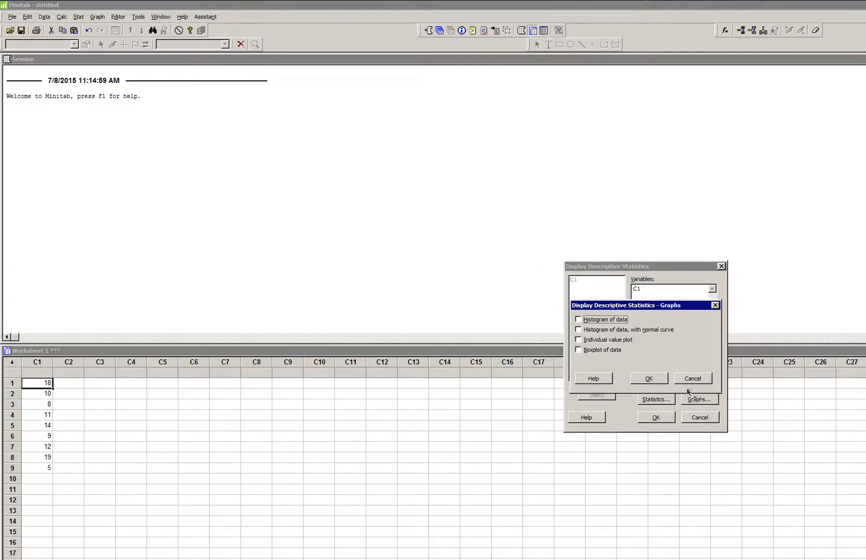
pyautogui.click(625, 329)
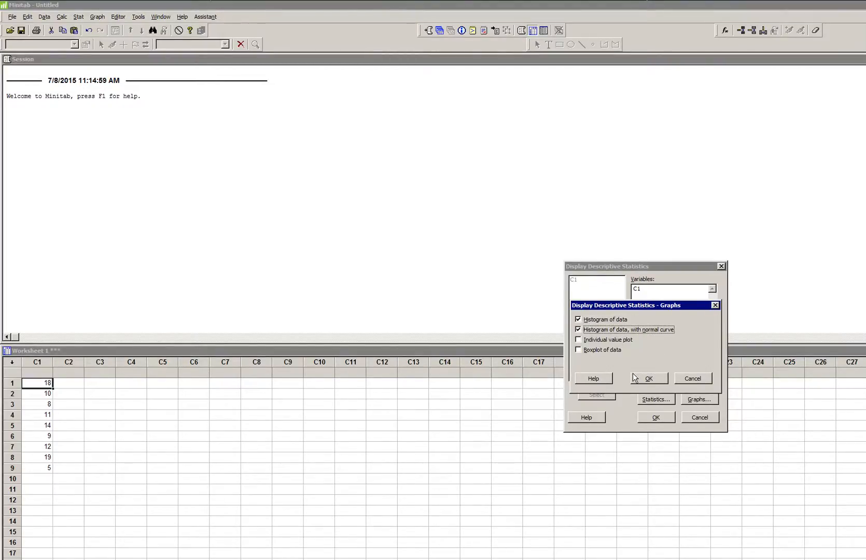
pyautogui.click(595, 340)
pyautogui.click(593, 350)
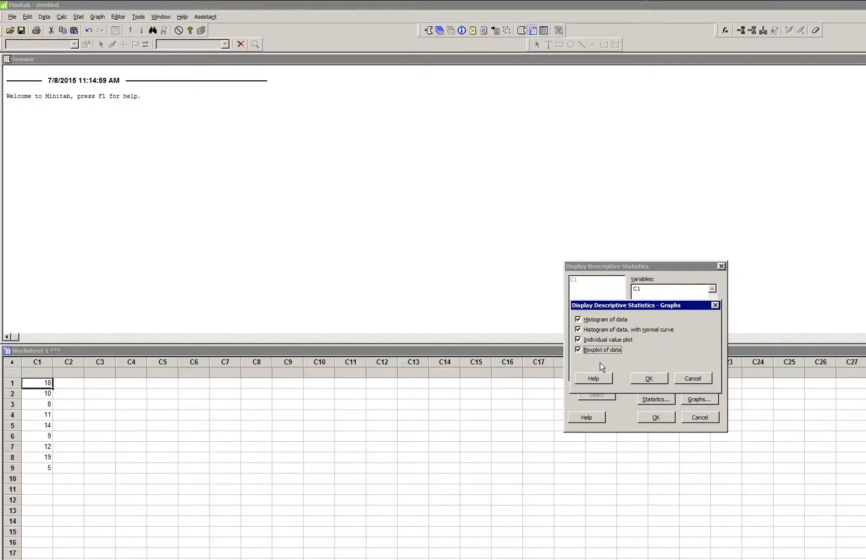
pyautogui.click(649, 379)
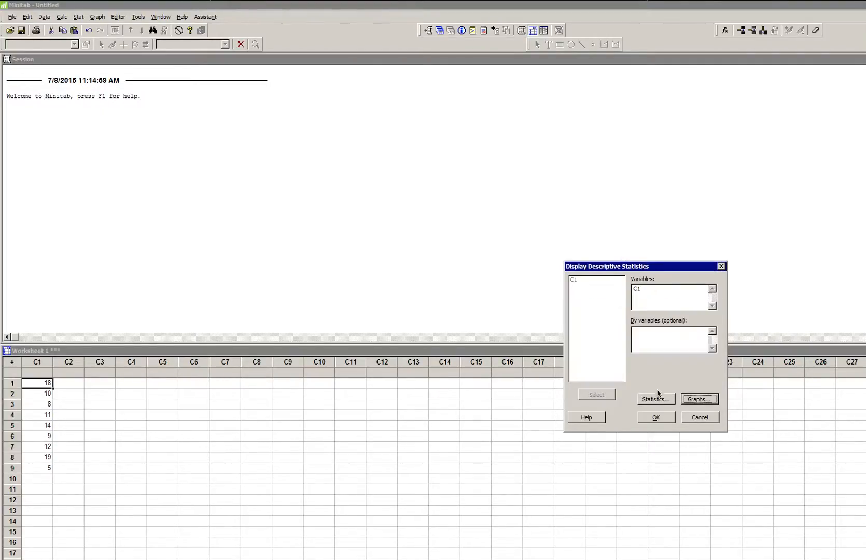
pyautogui.click(657, 418)
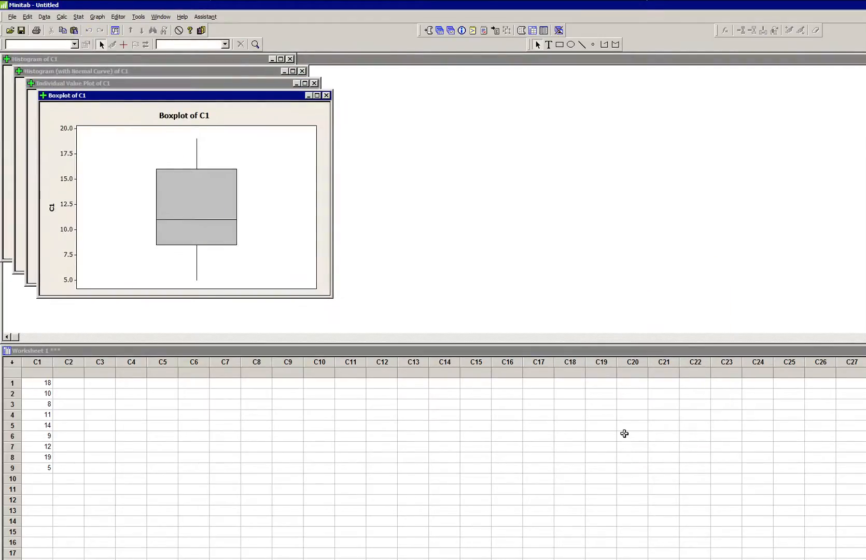
# Spread the boxplot, individual value plot and normal-curve histogram windows apart so the stacked graphs can be viewed side by side
pyautogui.moveTo(226, 95); pyautogui.dragTo(754, 77)
pyautogui.moveTo(187, 89); pyautogui.dragTo(687, 83)
pyautogui.moveTo(191, 77); pyautogui.dragTo(408, 70)
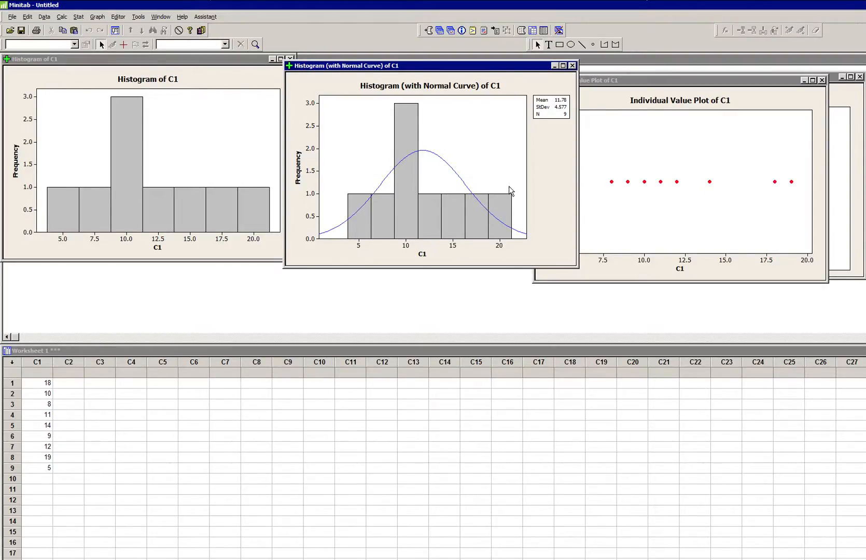
pyautogui.moveTo(363, 67); pyautogui.dragTo(392, 79)
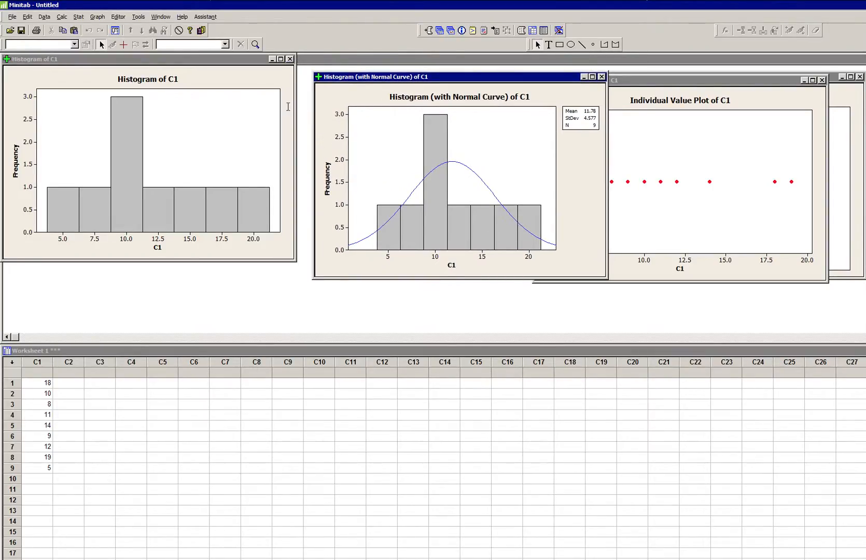
# Close the plain Histogram of C1 without saving it and highlight the Descriptive Statistics output for C1 in the session
pyautogui.click(290, 59)
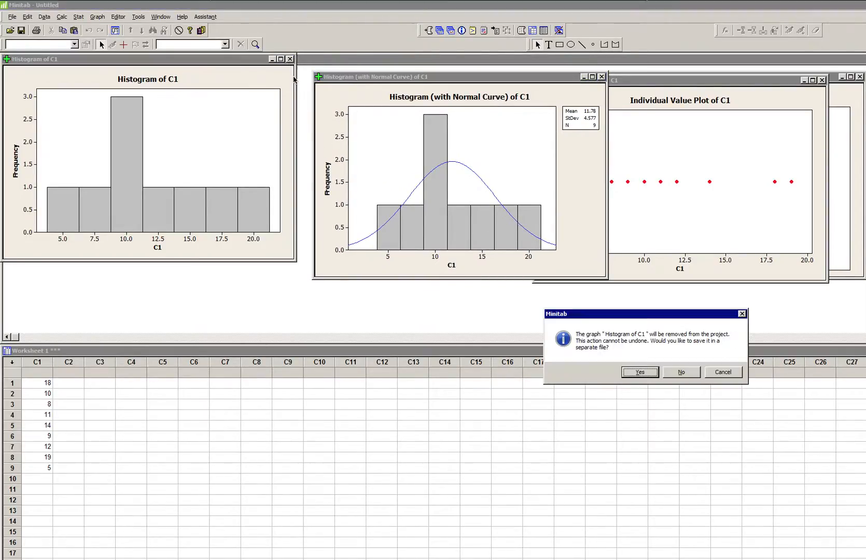
pyautogui.click(679, 373)
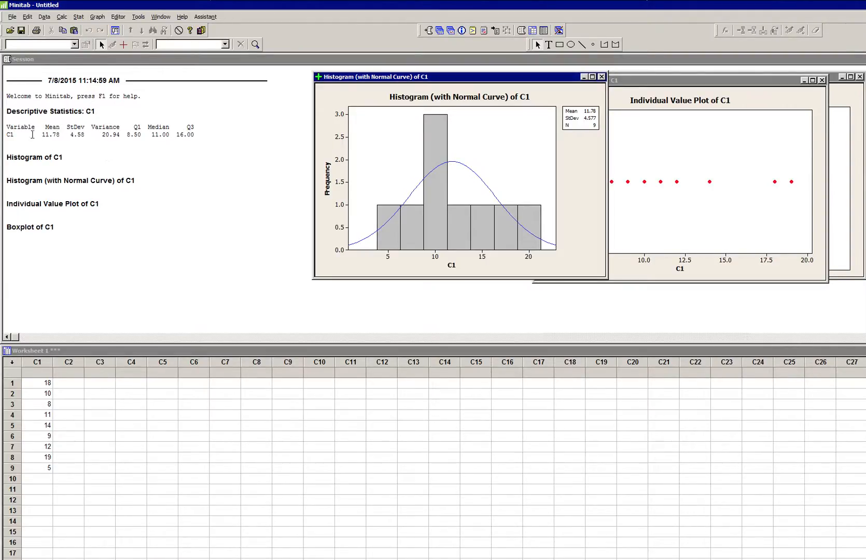
pyautogui.moveTo(7, 111); pyautogui.dragTo(201, 151)
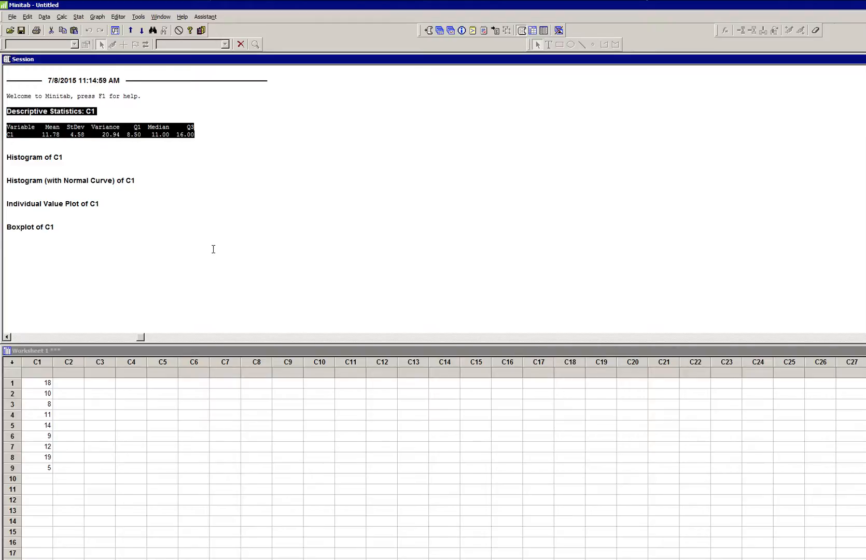
pyautogui.click(246, 182)
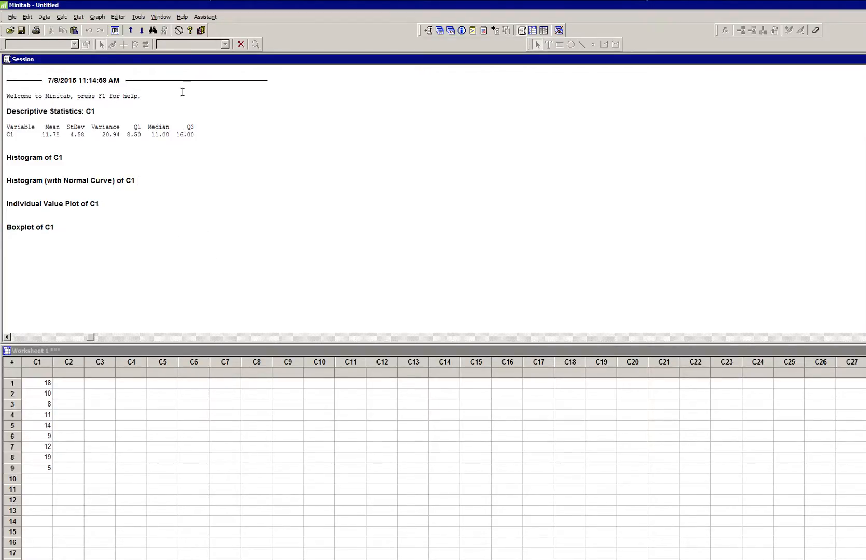